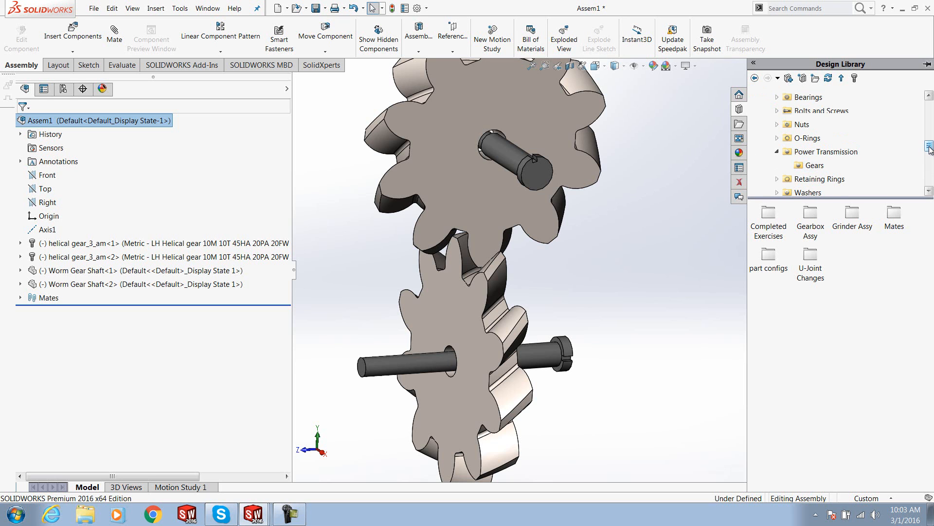
# - Open the Gears folder under Power Transmission in the Toolbox library to view the available gear types
pyautogui.click(814, 165)
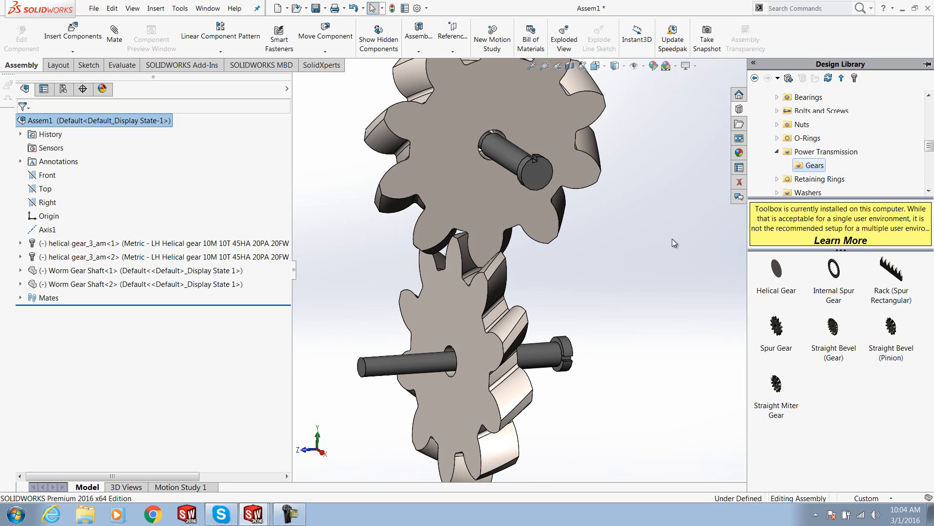
pyautogui.click(672, 251)
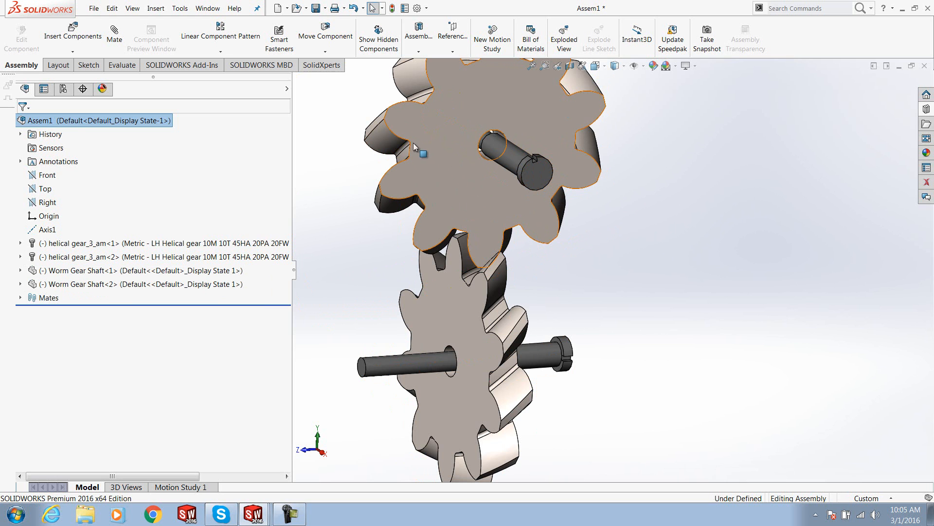
# - Start a mechanical Gear mate and turn on sketch visibility so the gears' tooth-cut sketches can be selected
pyautogui.click(118, 30)
pyautogui.moveTo(286, 195); pyautogui.dragTo(286, 292)
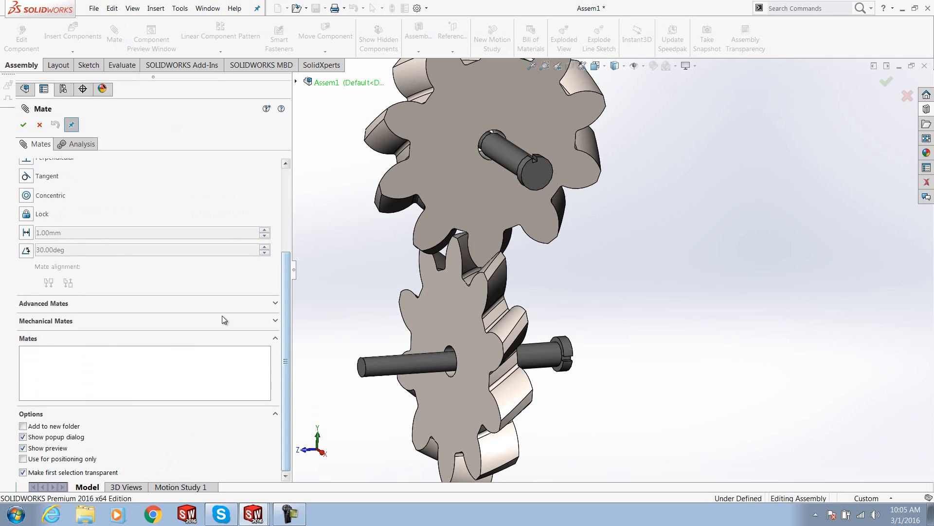
pyautogui.click(275, 321)
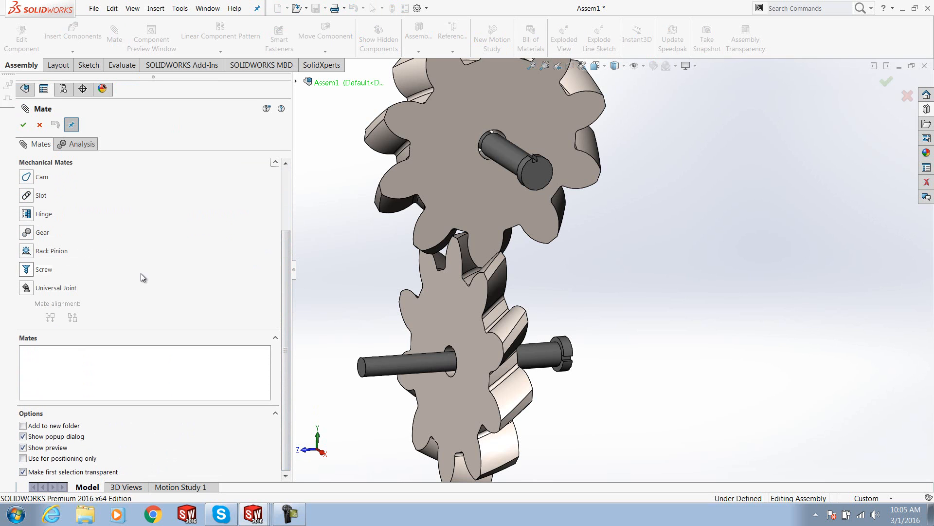
pyautogui.click(27, 233)
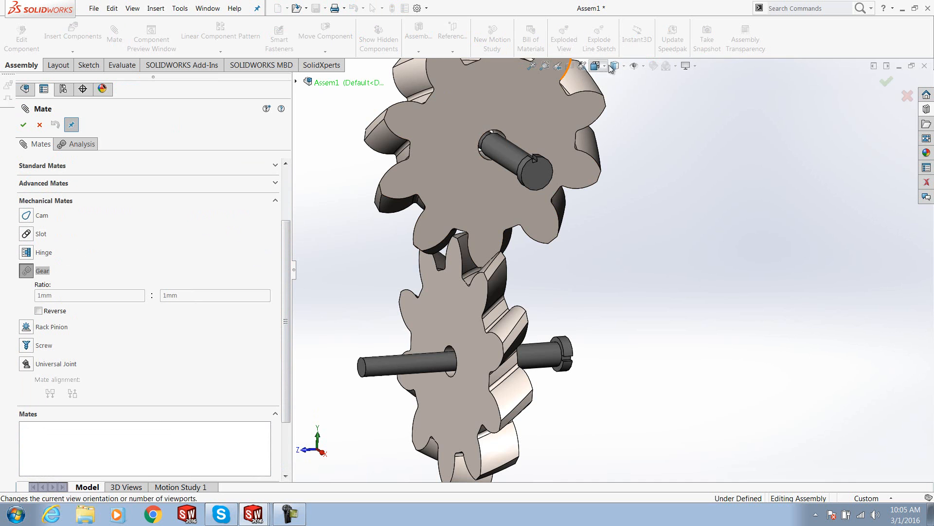
pyautogui.click(644, 66)
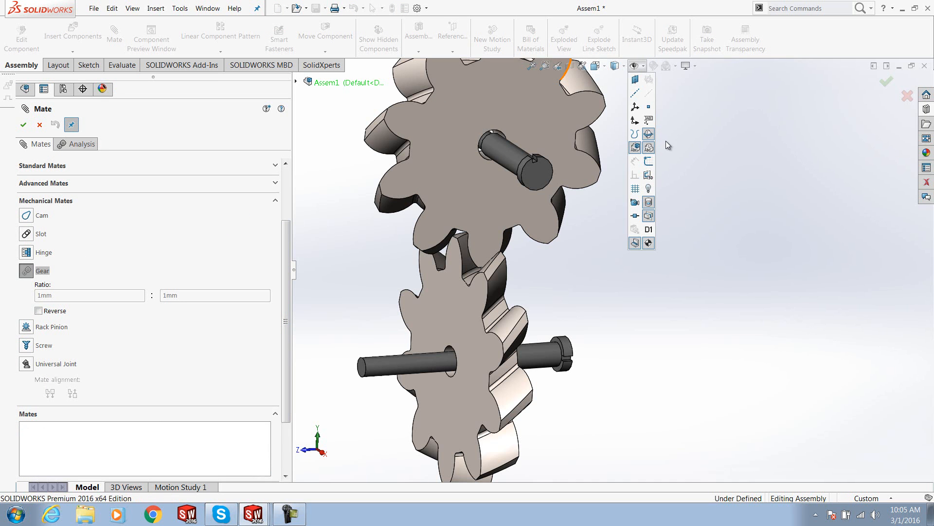
pyautogui.click(650, 163)
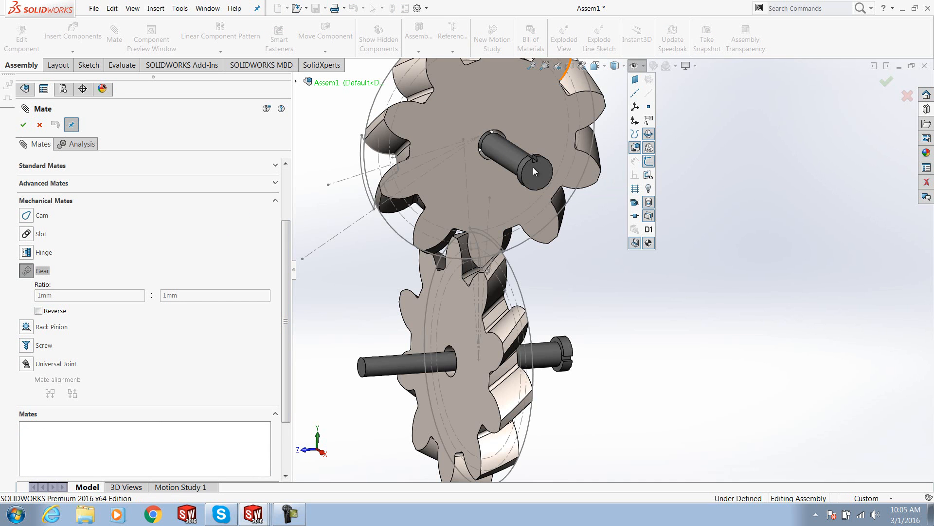
# - Create the gear mate between the construction circles of the upper and lower helical gears' tooth-cut sketches
pyautogui.click(297, 82)
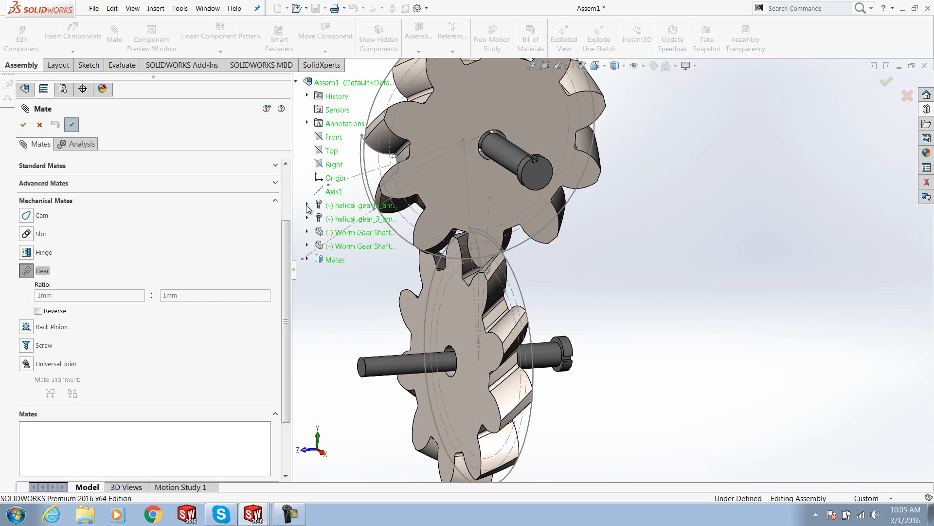
pyautogui.click(307, 205)
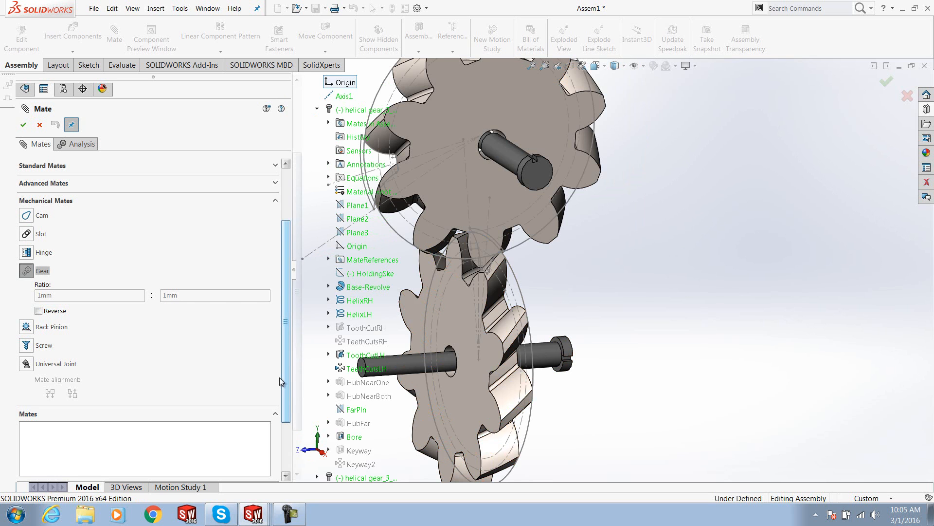
pyautogui.click(328, 354)
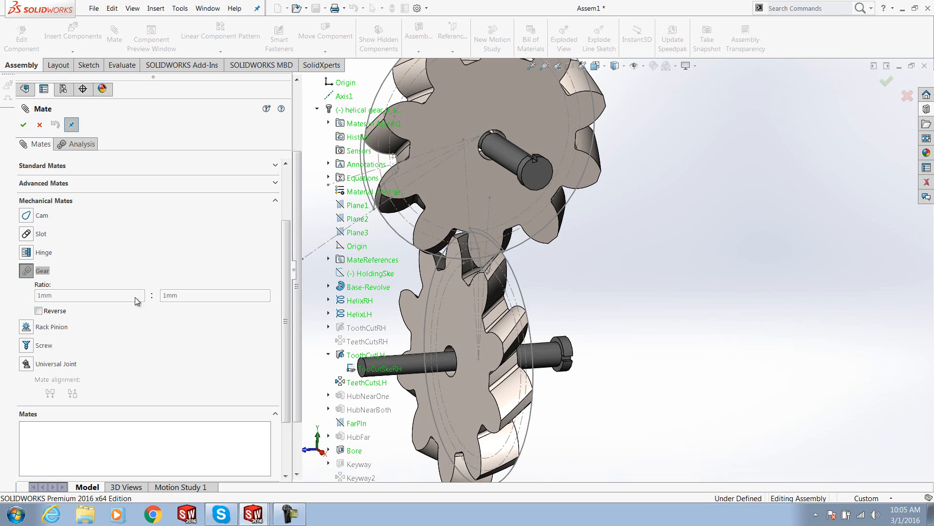
pyautogui.click(405, 220)
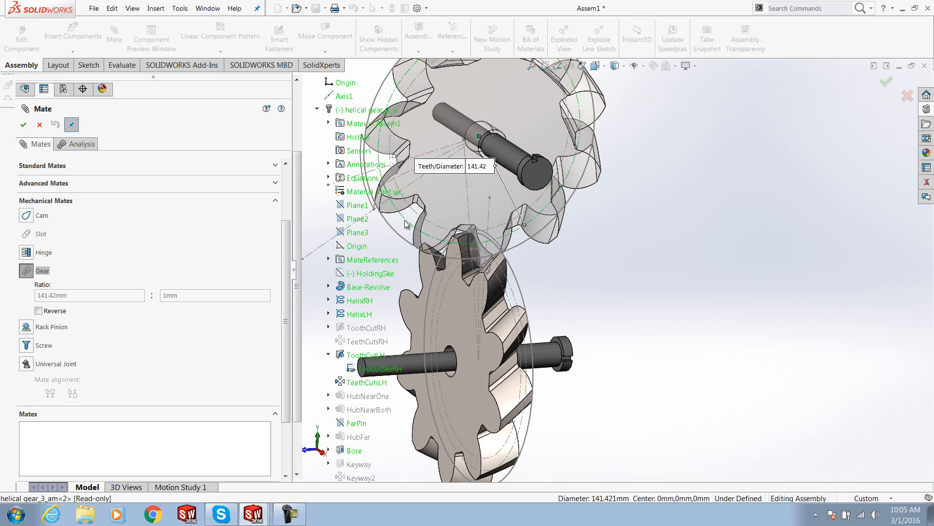
pyautogui.click(517, 305)
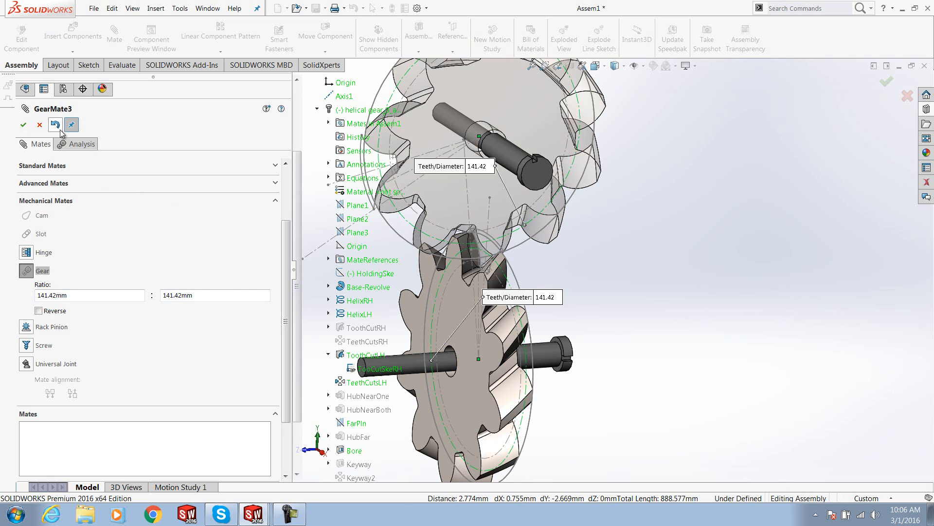
pyautogui.click(24, 126)
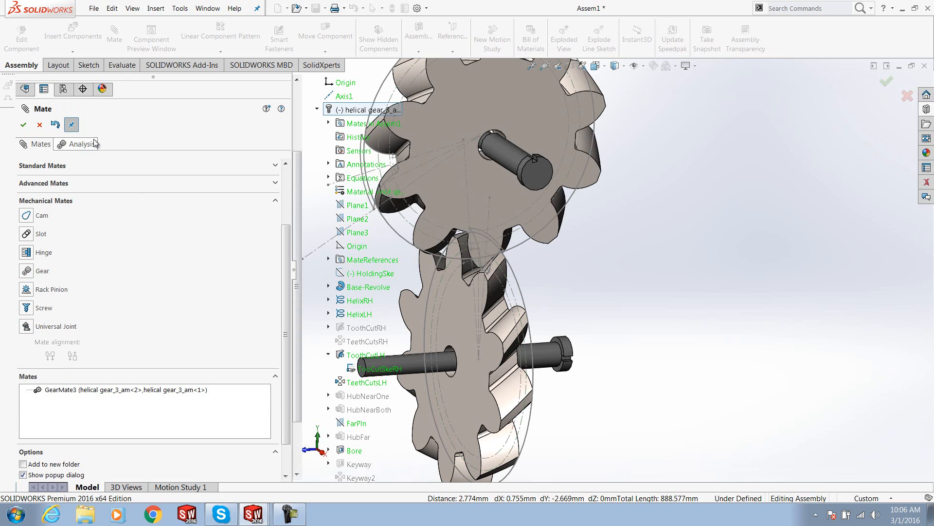
pyautogui.click(24, 125)
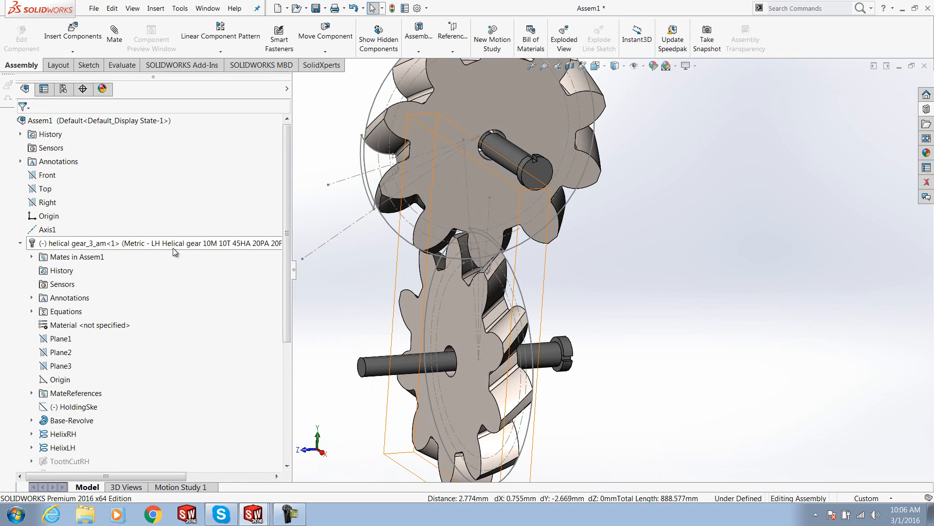
# - Collapse the first helical gear in the feature tree and turn off sketch visibility
pyautogui.click(19, 243)
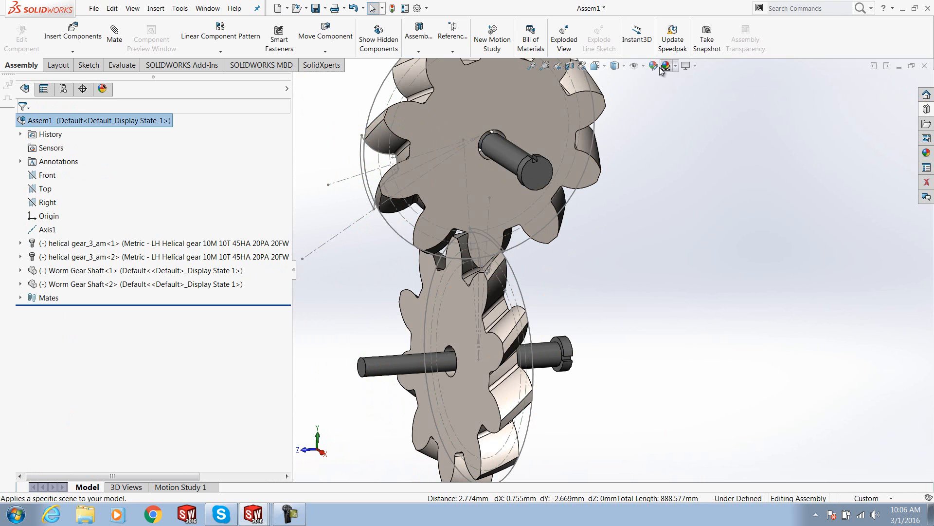
pyautogui.click(645, 67)
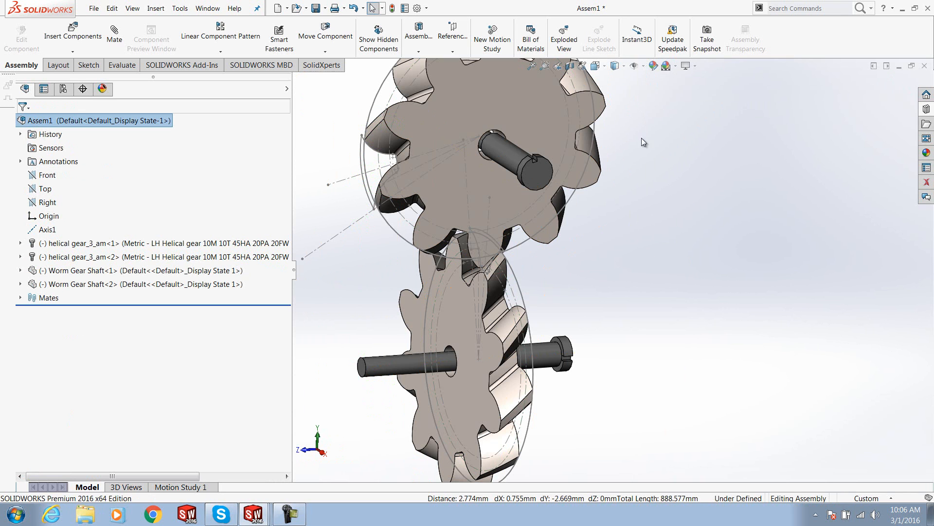
pyautogui.click(645, 67)
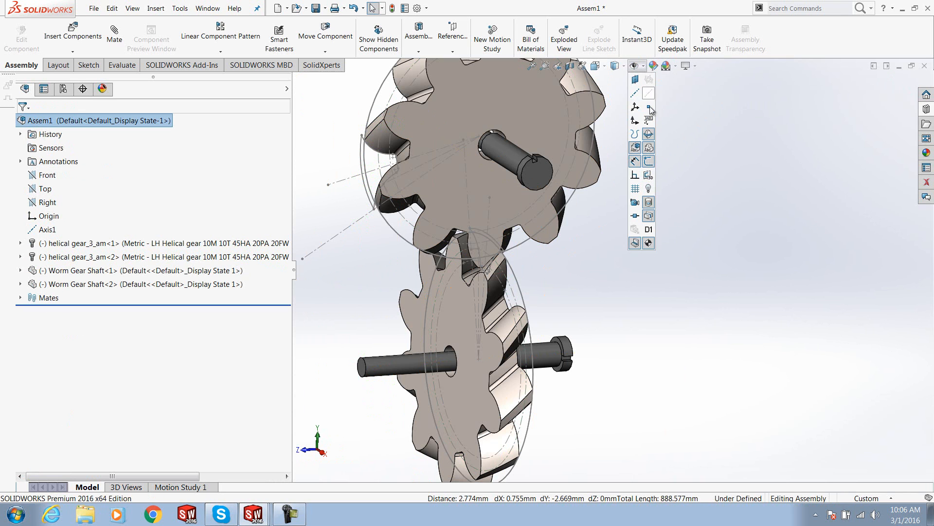
pyautogui.click(649, 161)
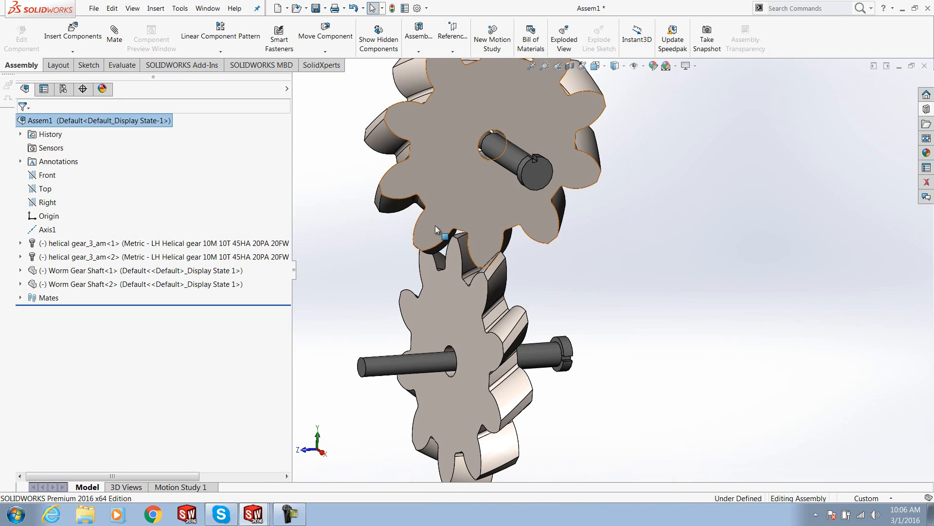
# - Rotate the upper helical gear about its shaft to test the gear mate's motion
pyautogui.moveTo(457, 203); pyautogui.dragTo(574, 127)
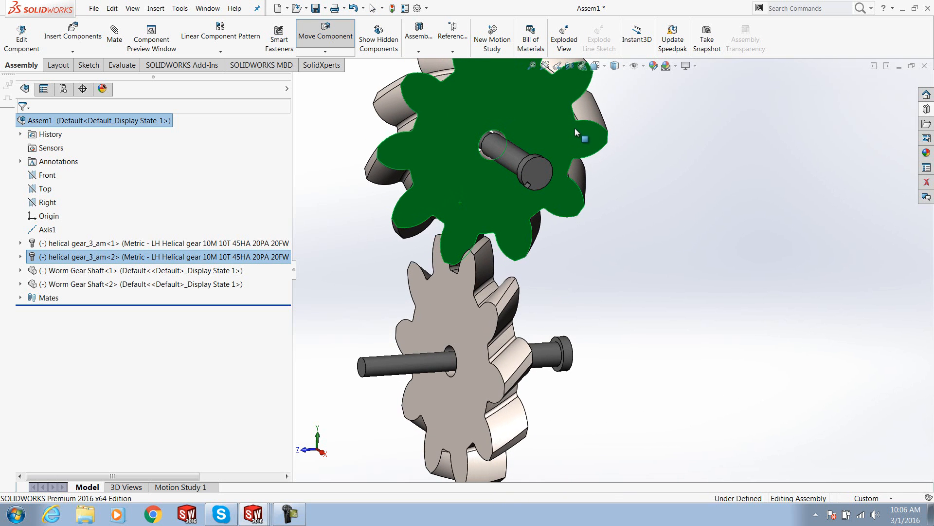
pyautogui.press('Escape')
pyautogui.click(927, 110)
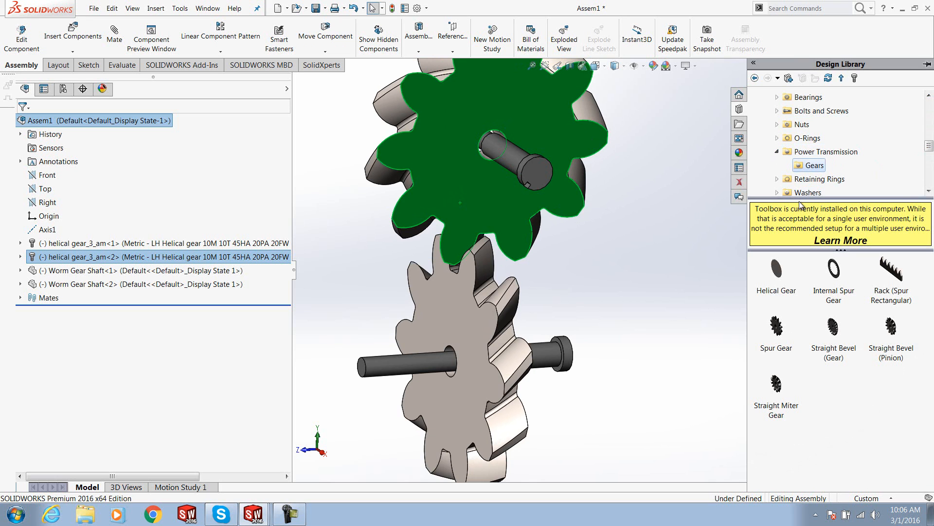
# - Hide the TooCutSkeRH sketch under ToothCutLH of helical gear_3_am<2>
pyautogui.click(20, 256)
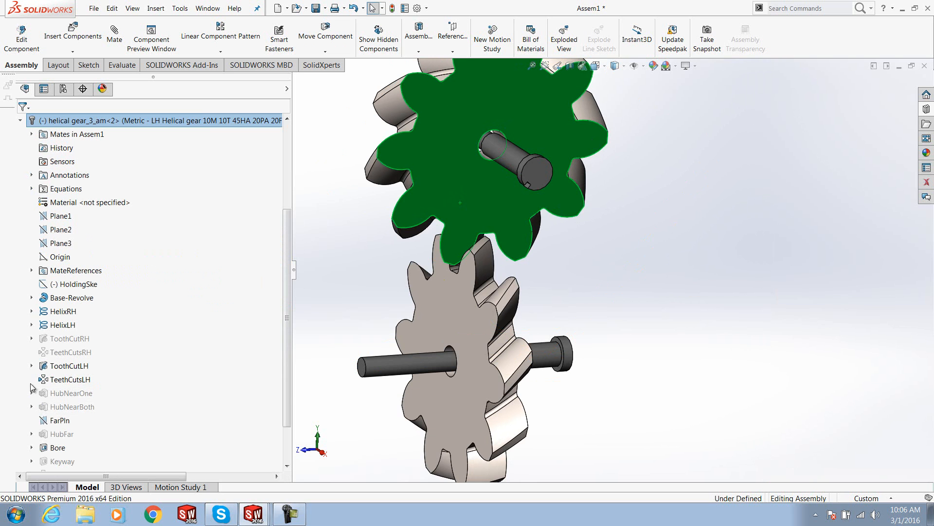
pyautogui.click(32, 366)
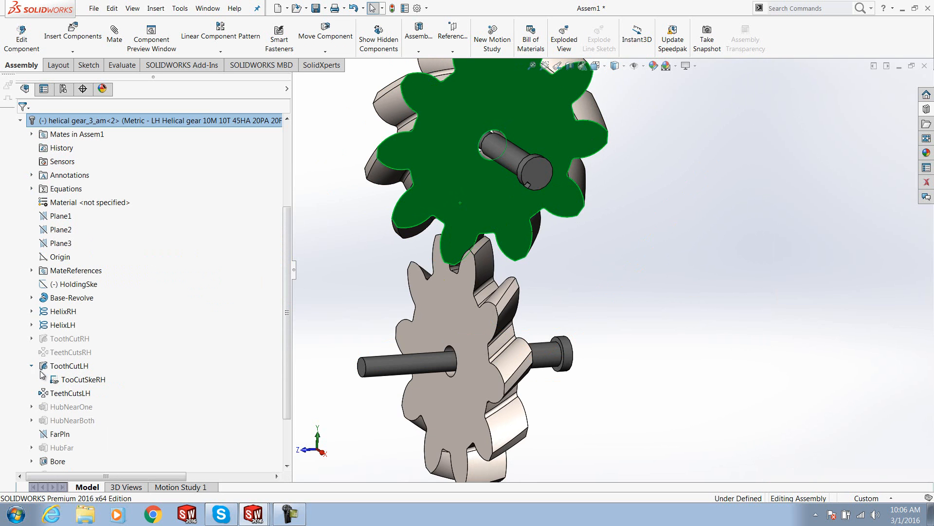
pyautogui.rightClick(71, 383)
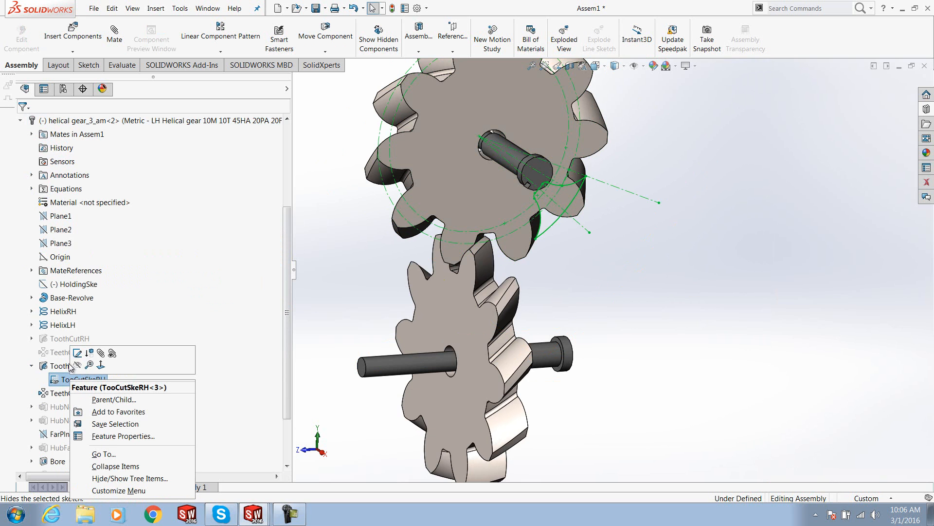
pyautogui.click(77, 365)
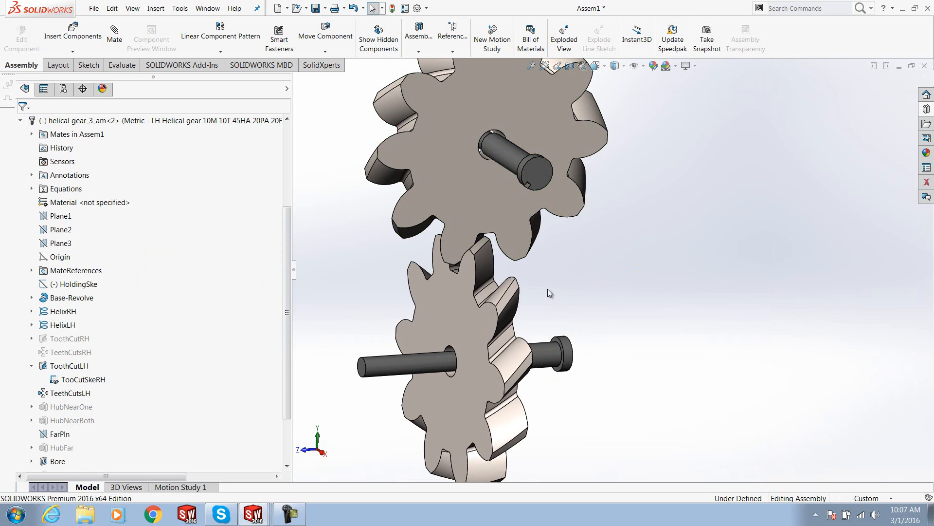
pyautogui.moveTo(288, 264); pyautogui.dragTo(293, 244)
pyautogui.click(20, 148)
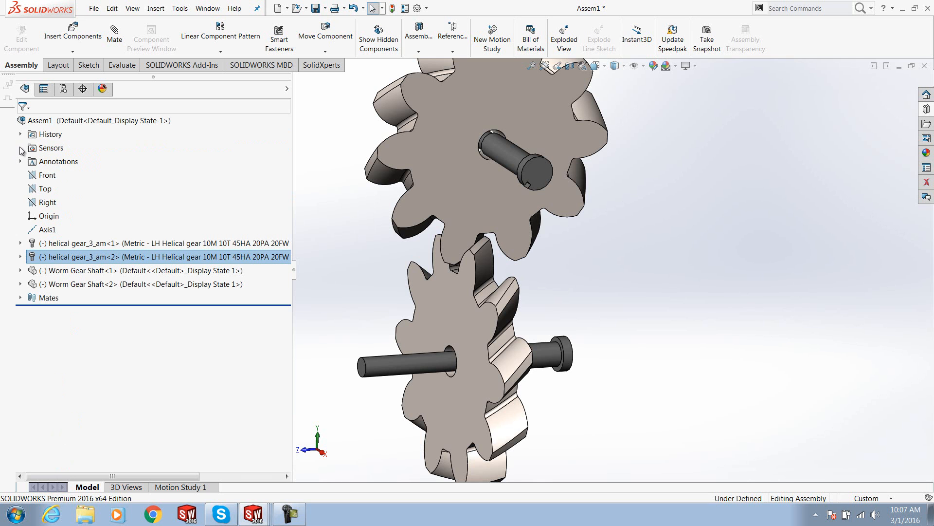
# - Open the gear mate's definition to review its mated arcs and ratio, keeping the settings as they are
pyautogui.click(20, 297)
pyautogui.rightClick(76, 448)
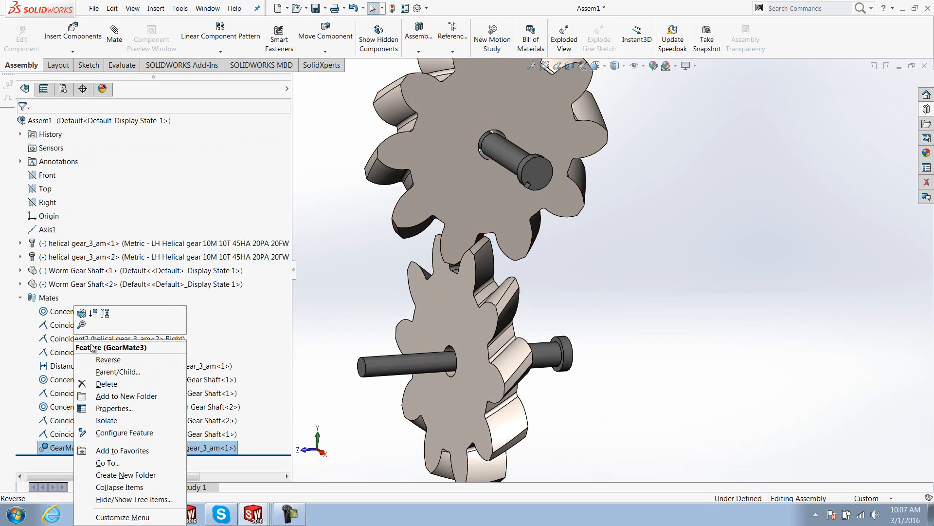
pyautogui.click(81, 312)
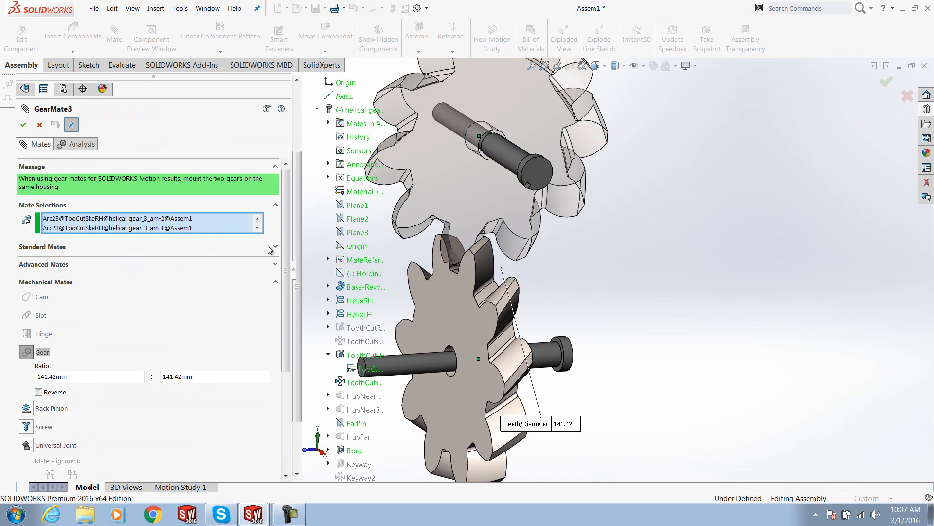
pyautogui.click(24, 126)
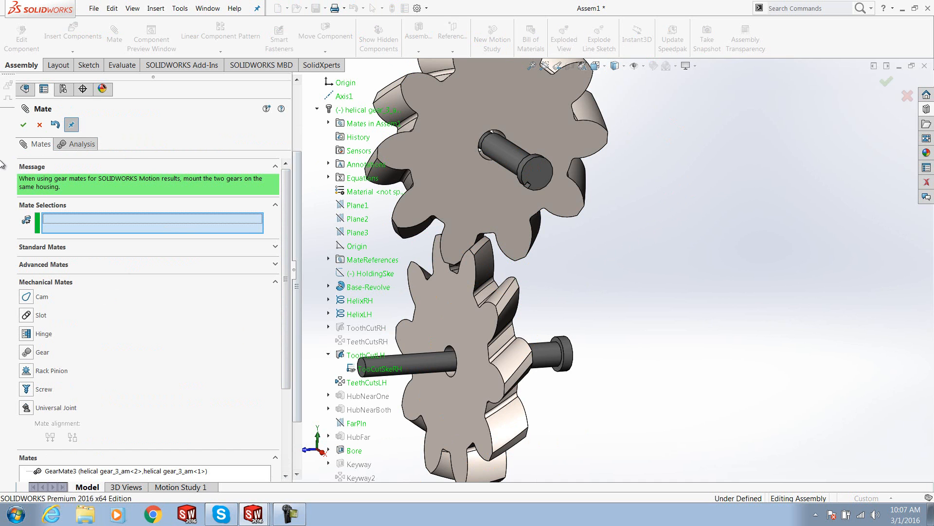
pyautogui.click(24, 125)
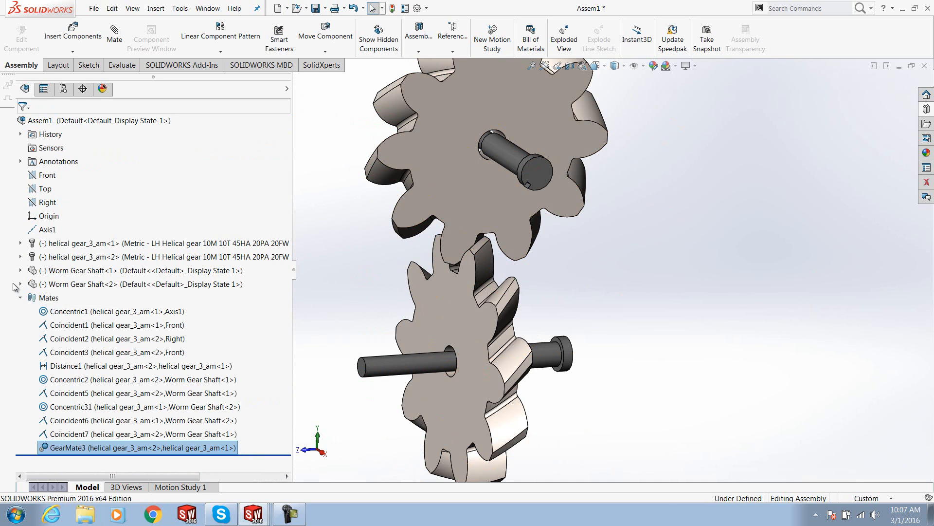
pyautogui.click(20, 297)
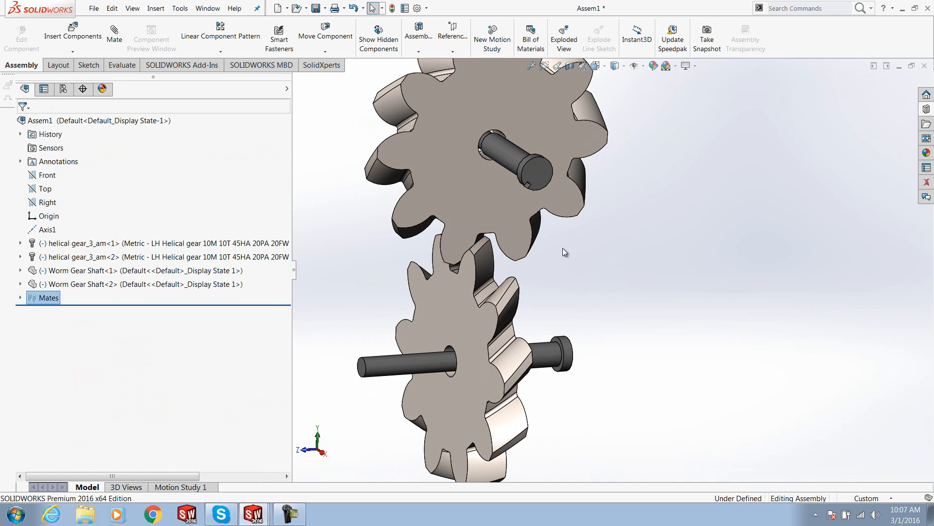